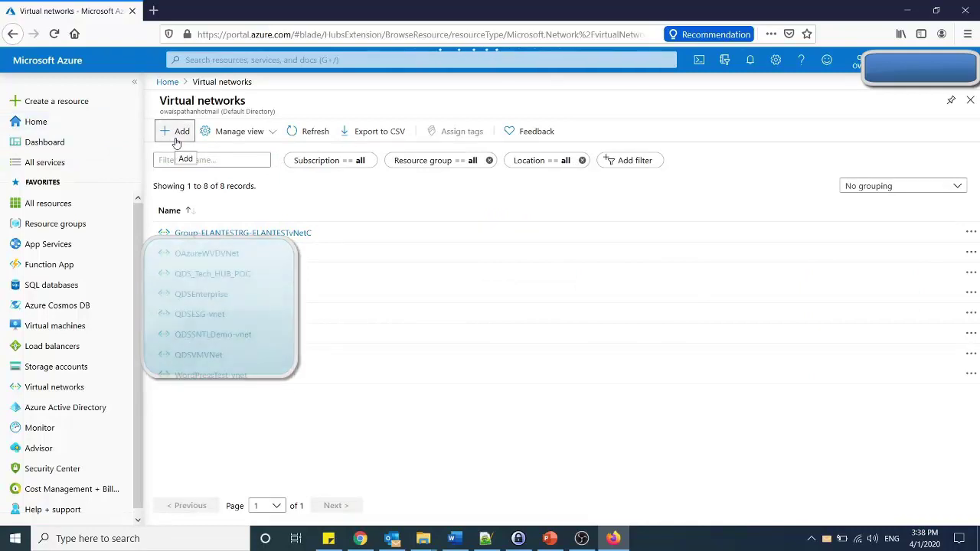
Start a new virtual network under the Microsoft Azure Sponsorship subscription and create a resource group named TEST_REG1 for it
left_click(176, 138)
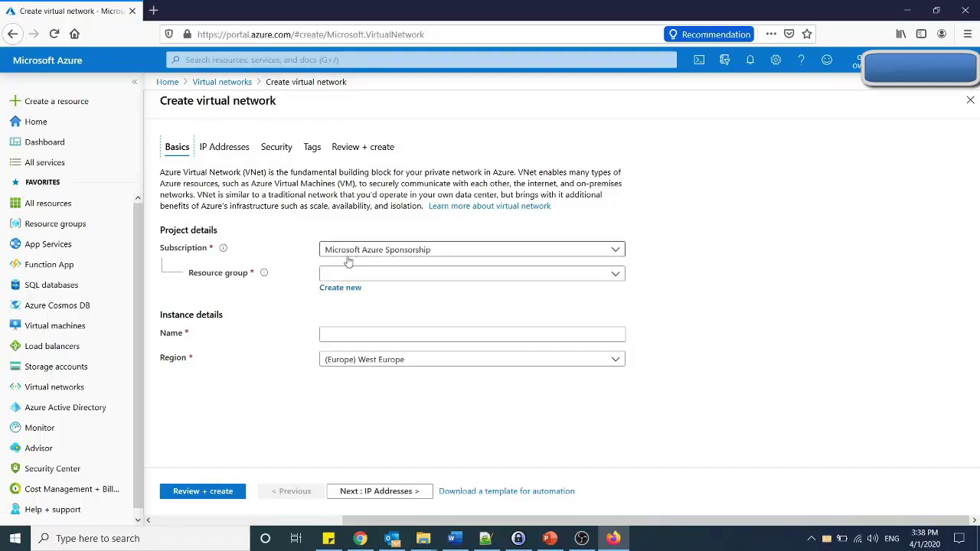
left_click(553, 251)
left_click(351, 291)
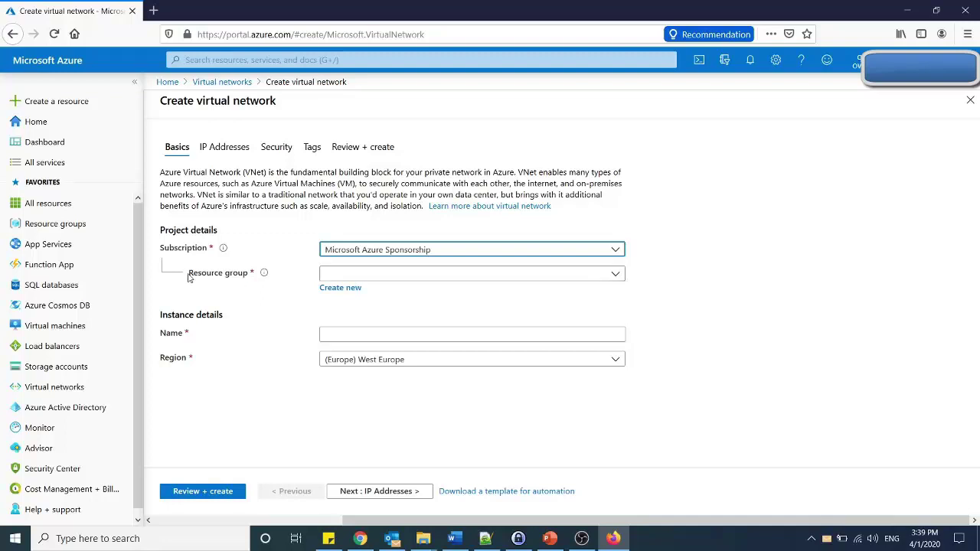
mouse_move(263, 276)
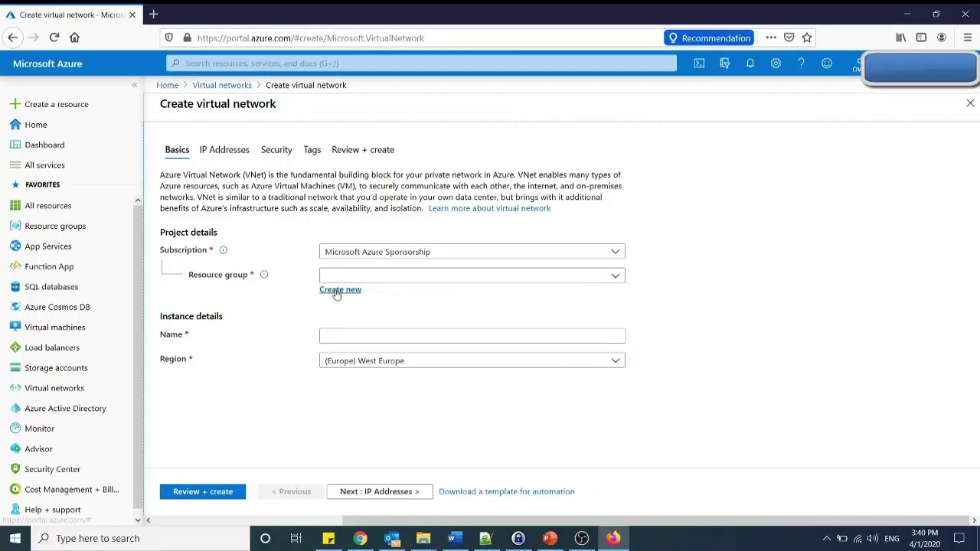
left_click(336, 292)
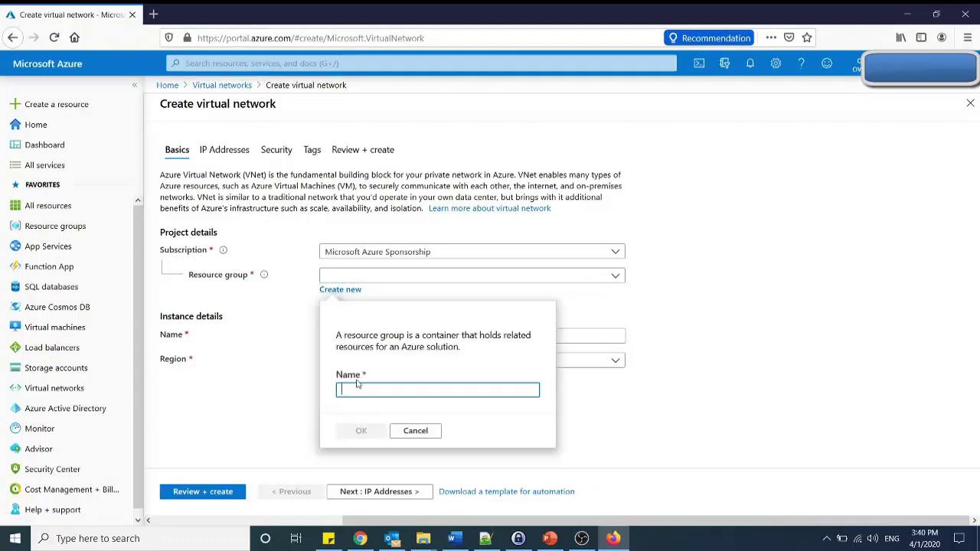
type("TEST")
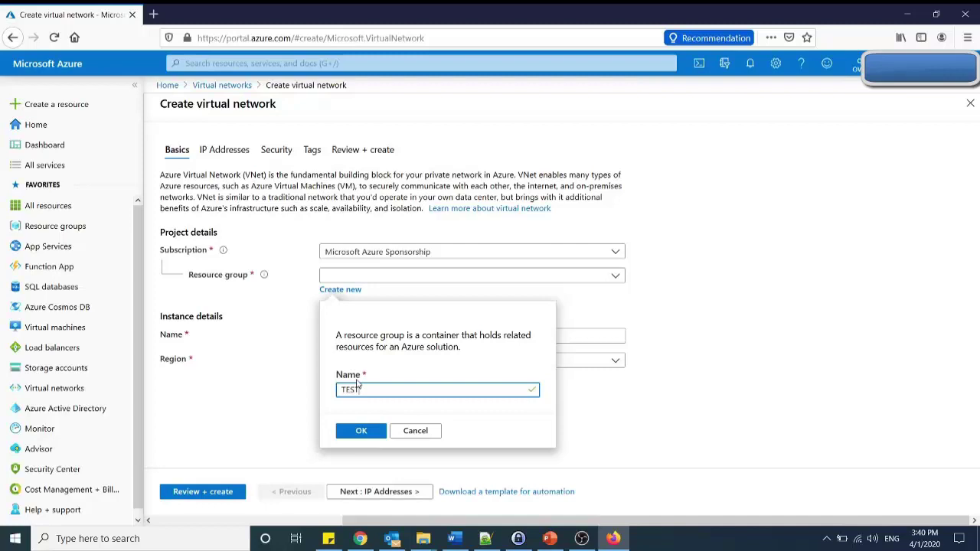
type("_REG1")
left_click(357, 430)
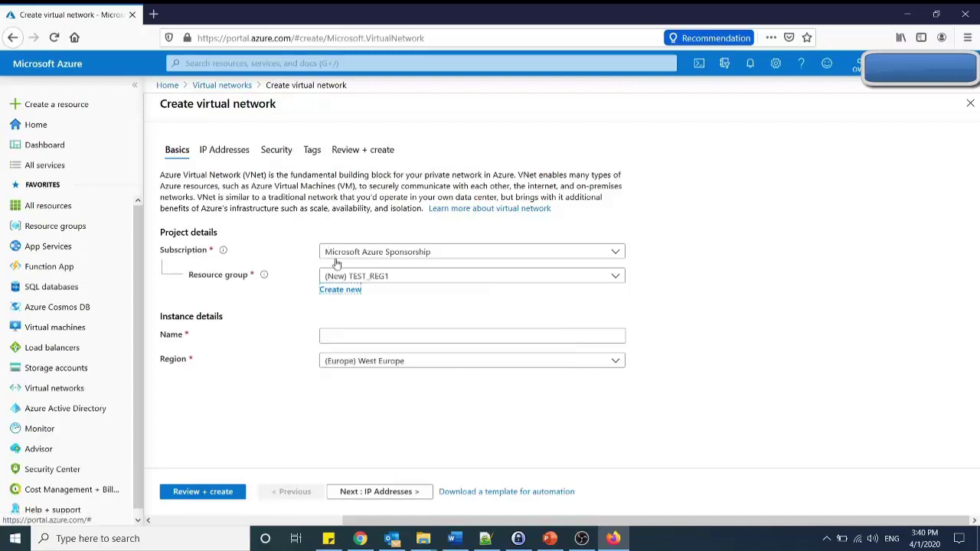
Name the virtual network TEST_LAB and choose (Europe) West Europe as its region
left_click(377, 335)
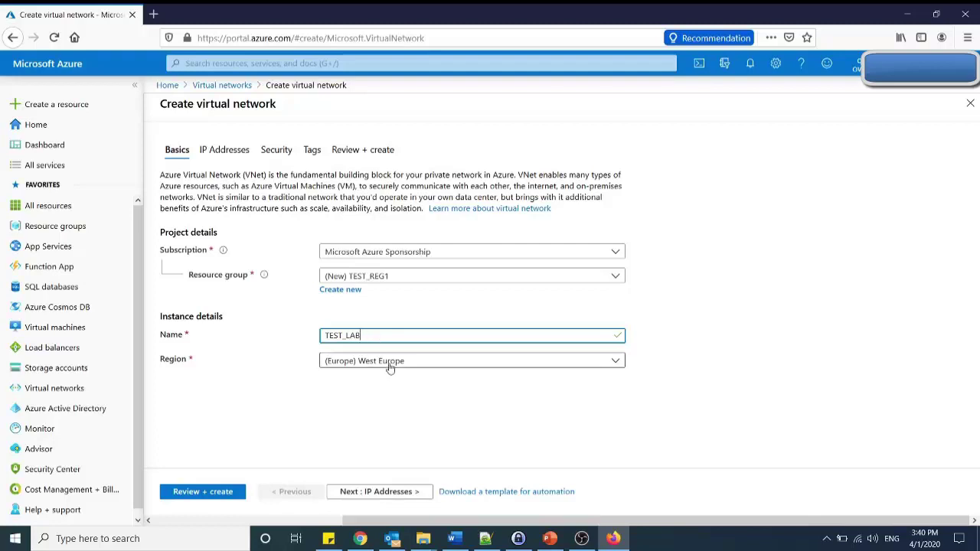
left_click(412, 368)
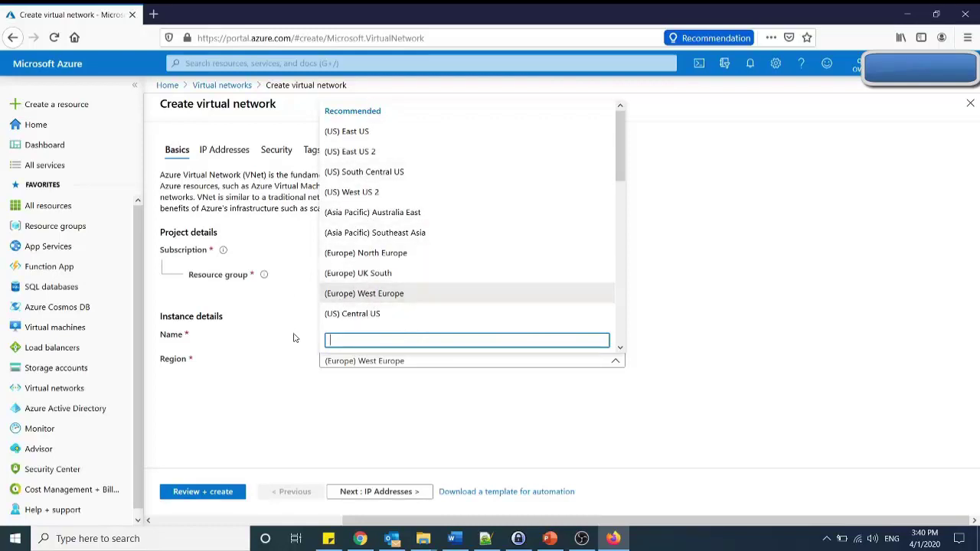
left_click(366, 293)
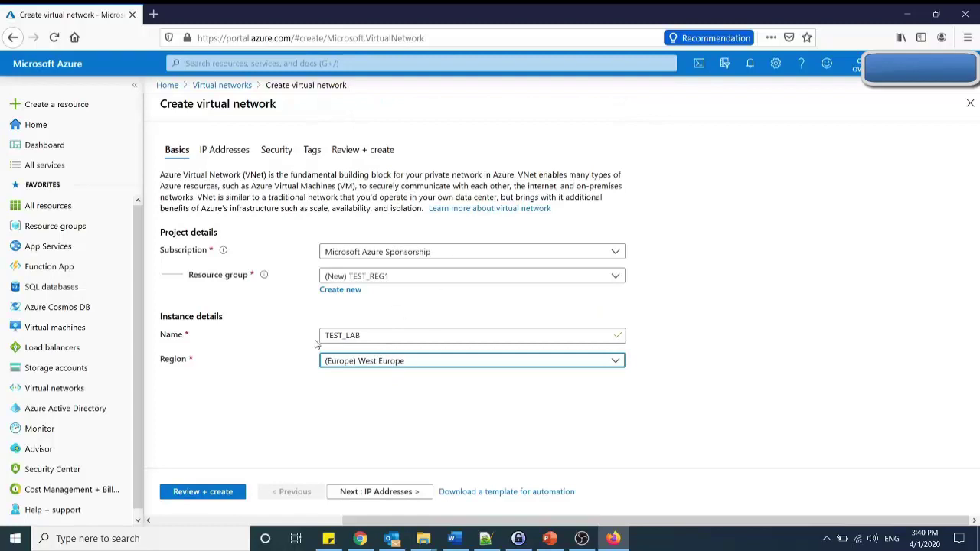
Proceed to the IP address settings and set the virtual network's IPv4 address space to 192.168.0.0/16
left_click(388, 495)
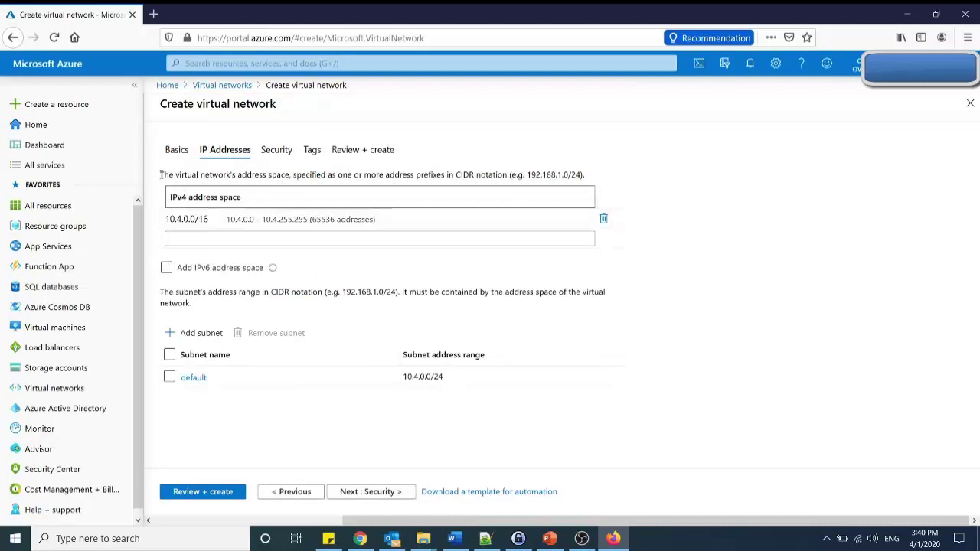
left_click_drag(161, 175, 591, 175)
left_click(201, 179)
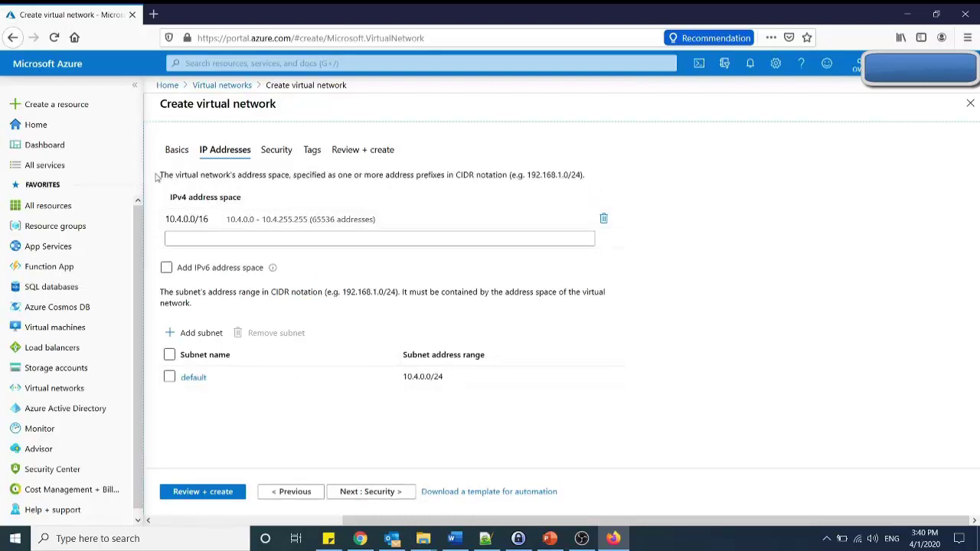
left_click_drag(157, 176, 601, 179)
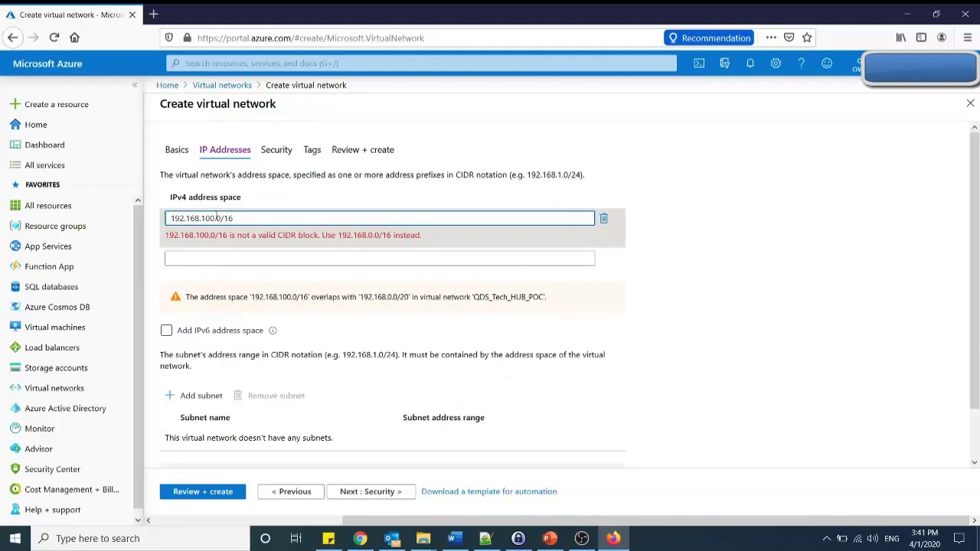
key("BackSpace")
key("BackSpace")
key("BackSpace")
type("0")
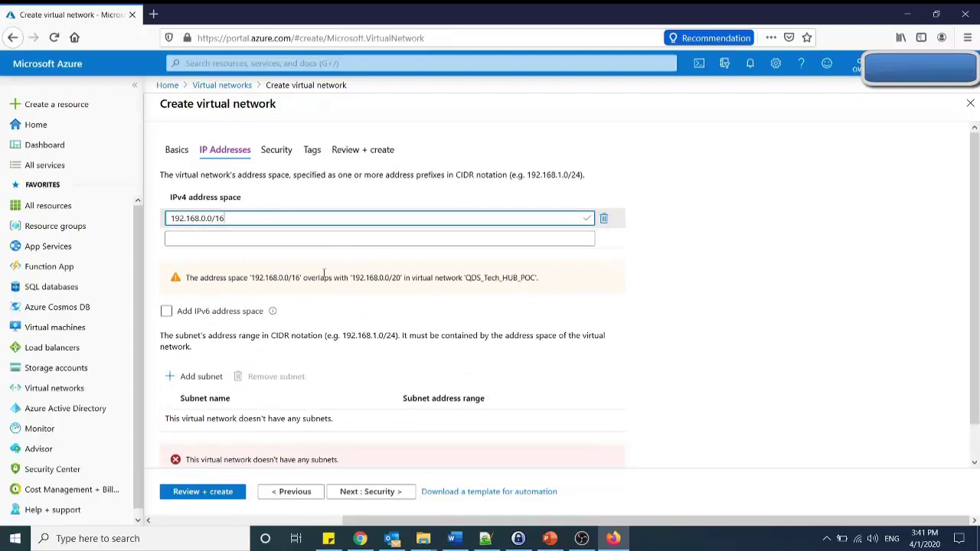
Examine the validation messages for the virtual network's address space and subnet list
scroll(323, 273, "down", 1)
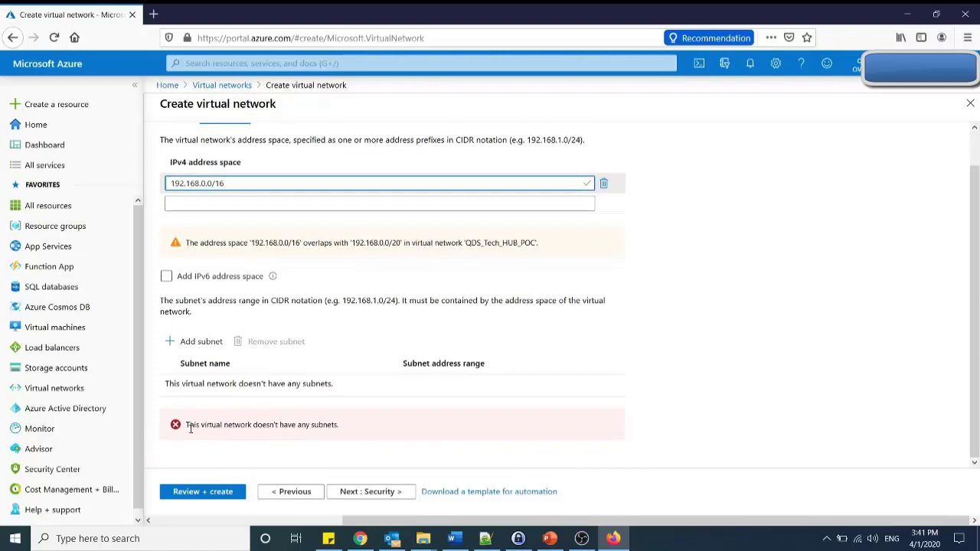
left_click_drag(189, 427, 341, 427)
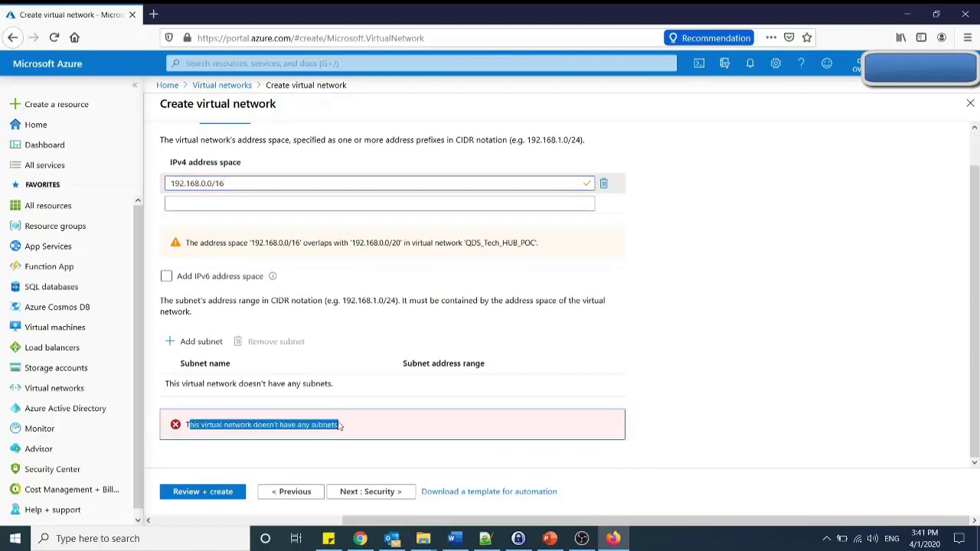
left_click(224, 436)
scroll(161, 295, "up", 2)
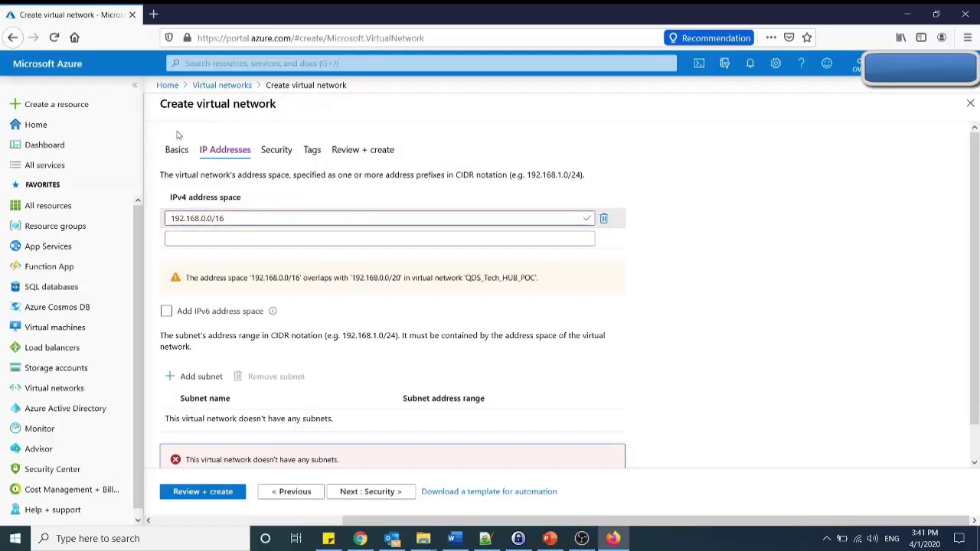
scroll(175, 114, "down", 2)
left_click_drag(161, 109, 290, 107)
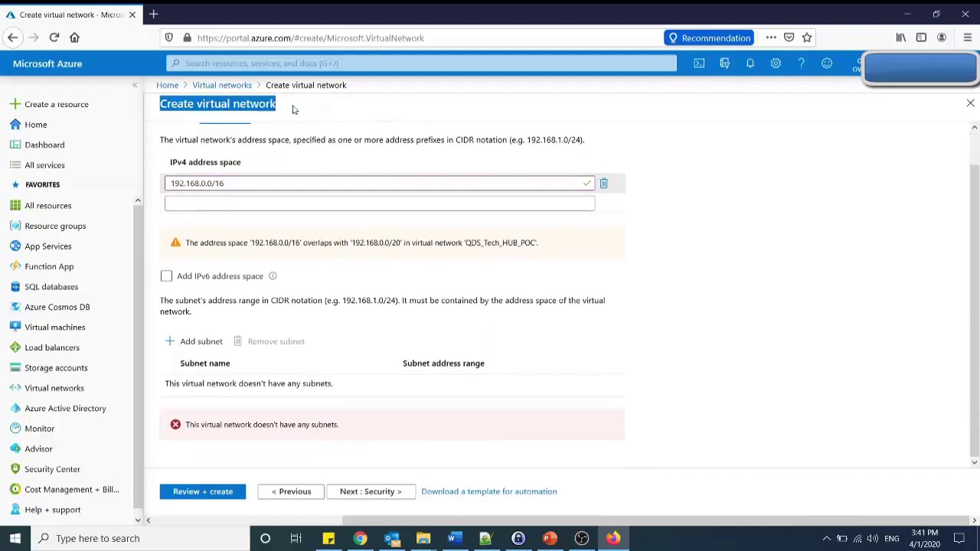
left_click_drag(341, 428, 188, 434)
scroll(192, 367, "up", 2)
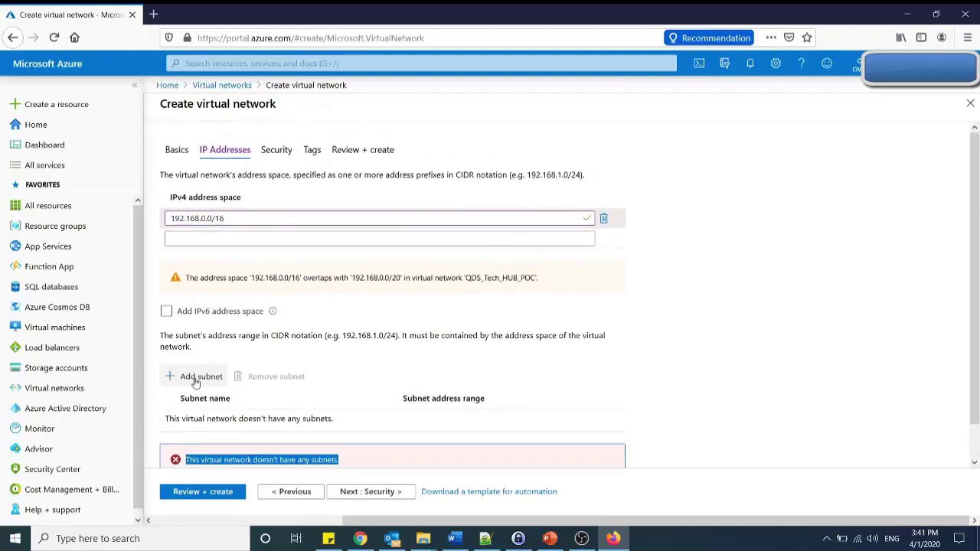
Start a new subnet named TesT-Subnet-1 and enter 192.168.1.0/24 as its address range
left_click(193, 376)
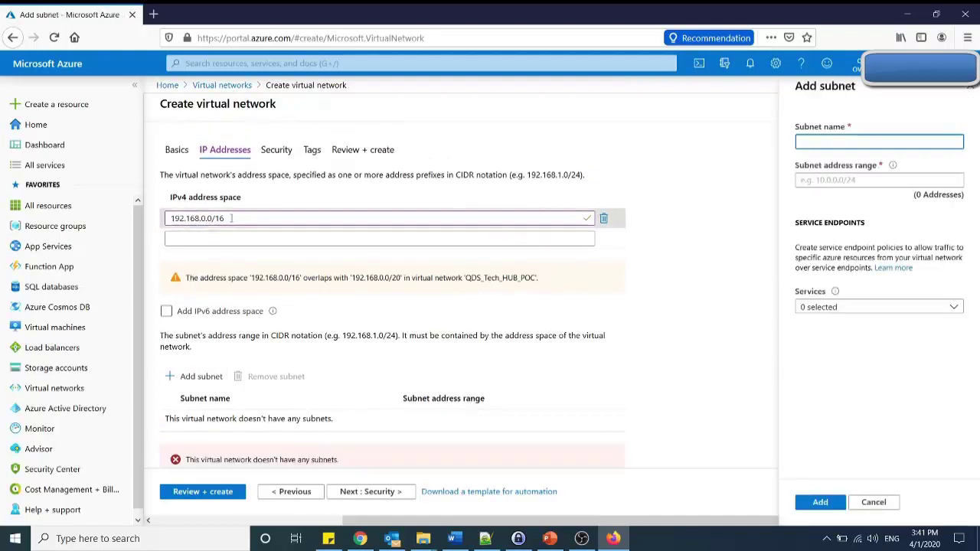
left_click_drag(228, 218, 169, 219)
left_click(814, 140)
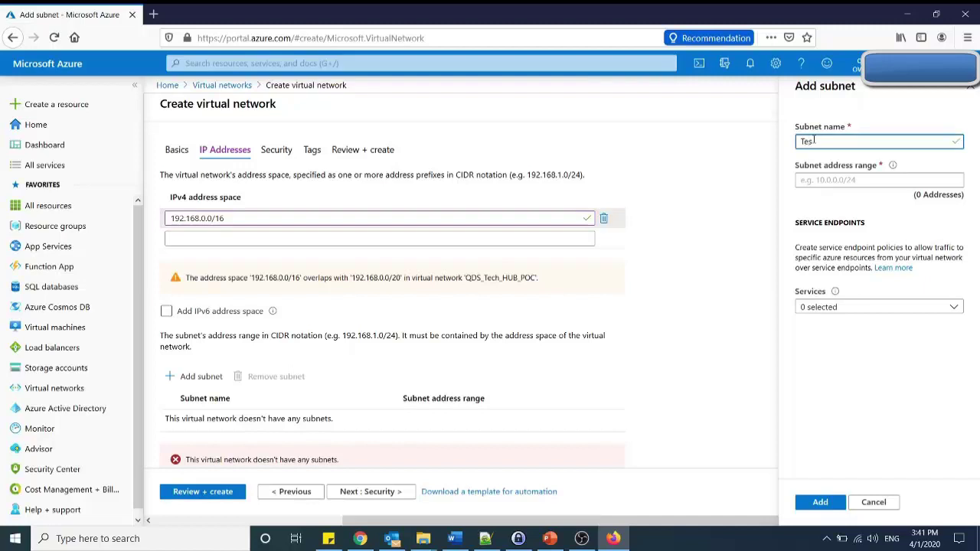
type("Test-Su")
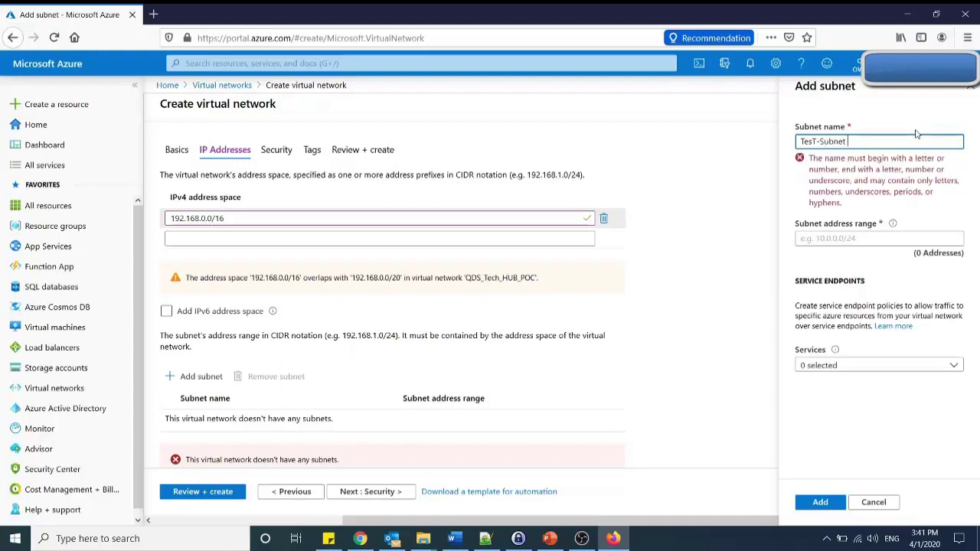
type("bnet-1")
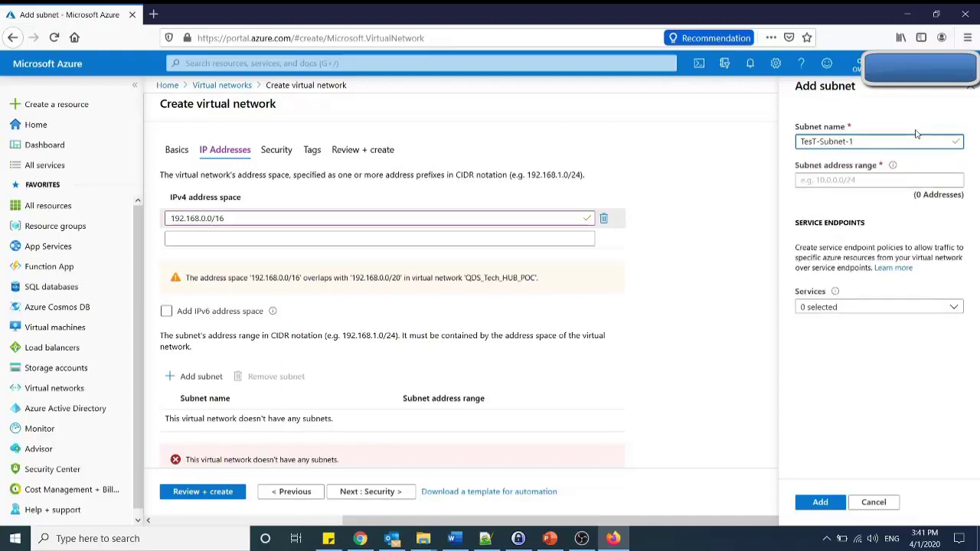
left_click(845, 181)
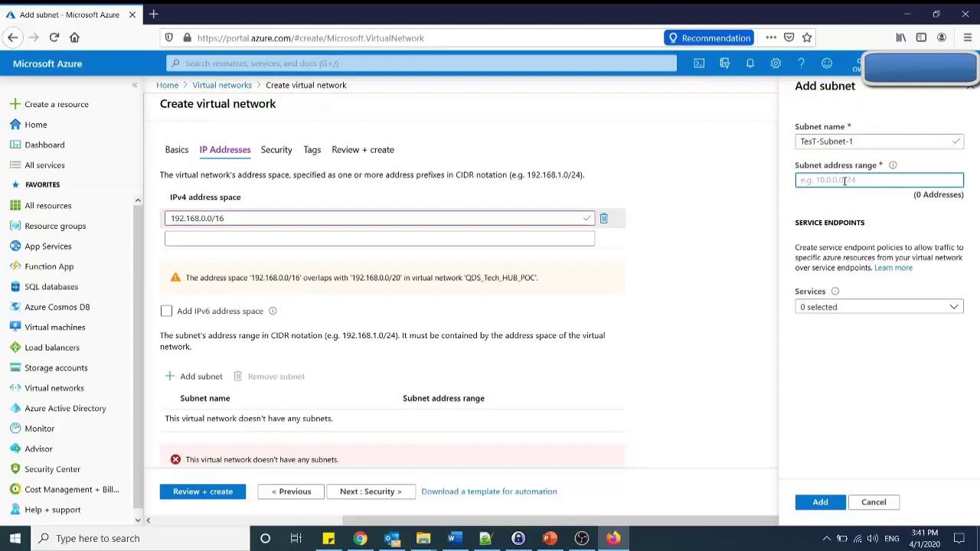
type("19")
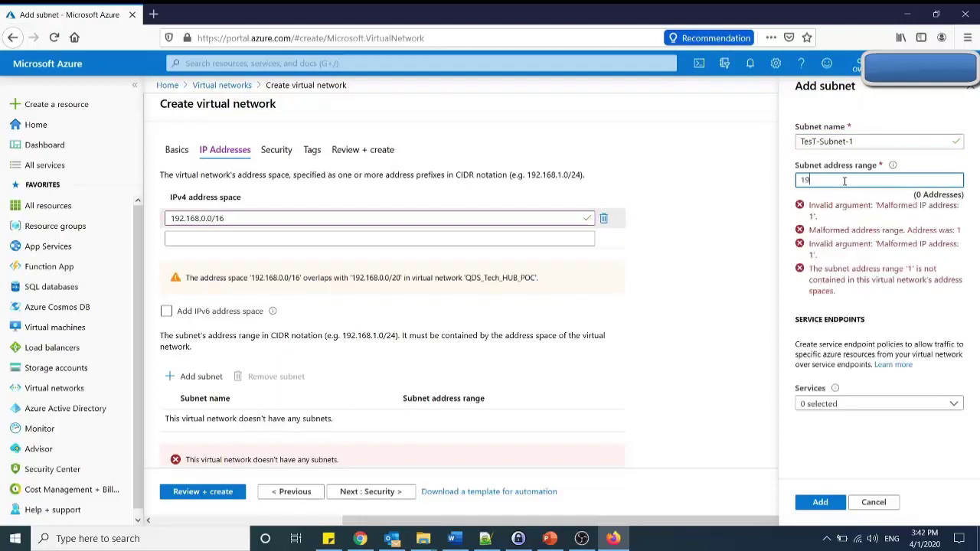
type("2.16")
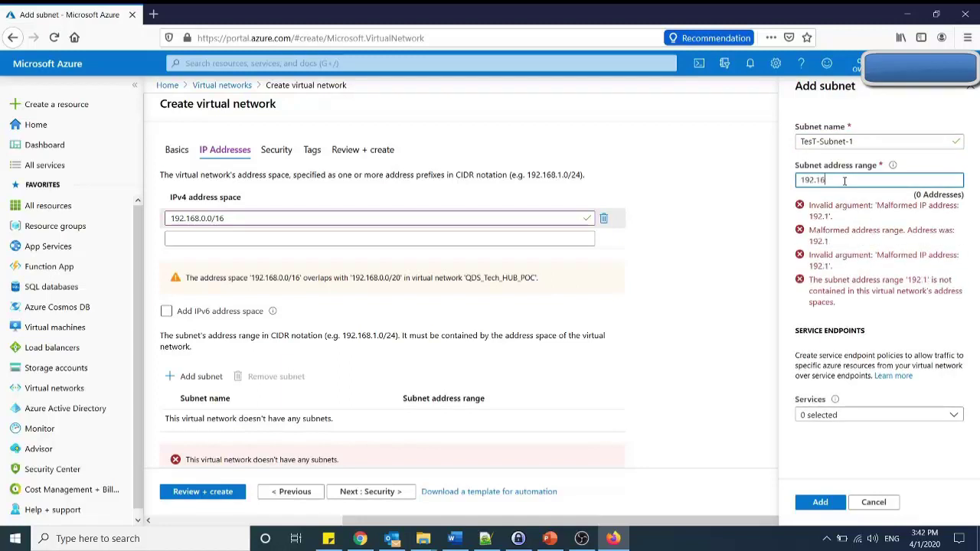
type("8.1.0/")
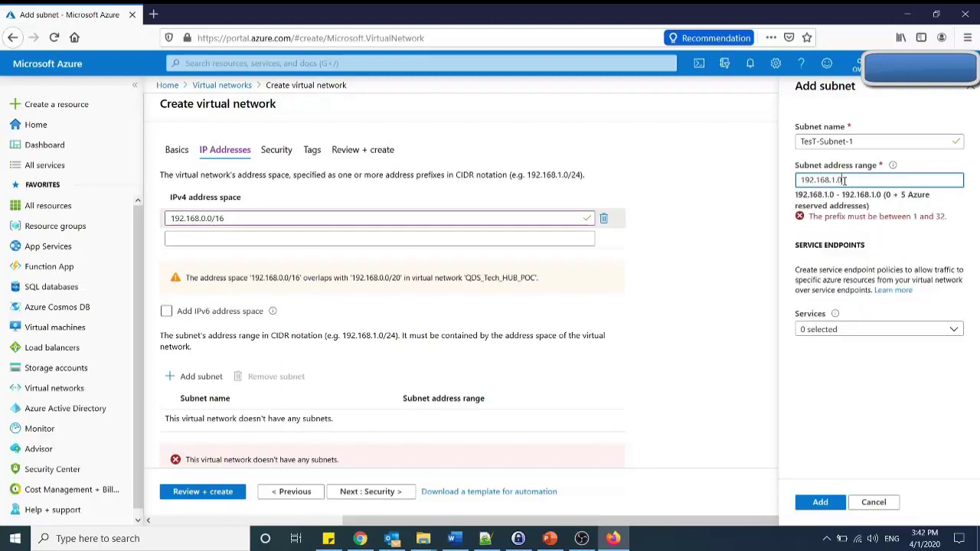
type("24")
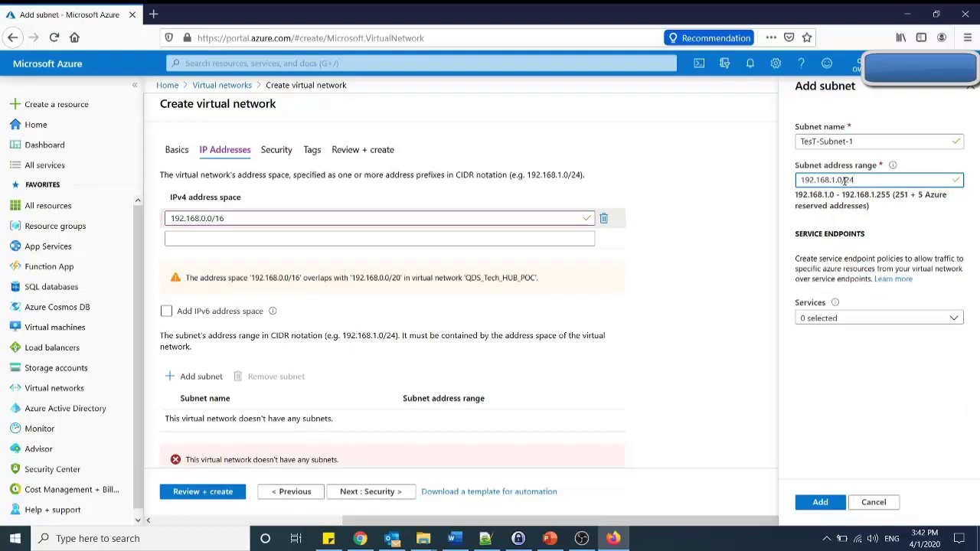
Try 192.160.1.0/24 as the subnet address range and compare it with the network's IPv4 address space
key("BackSpace")
type("0")
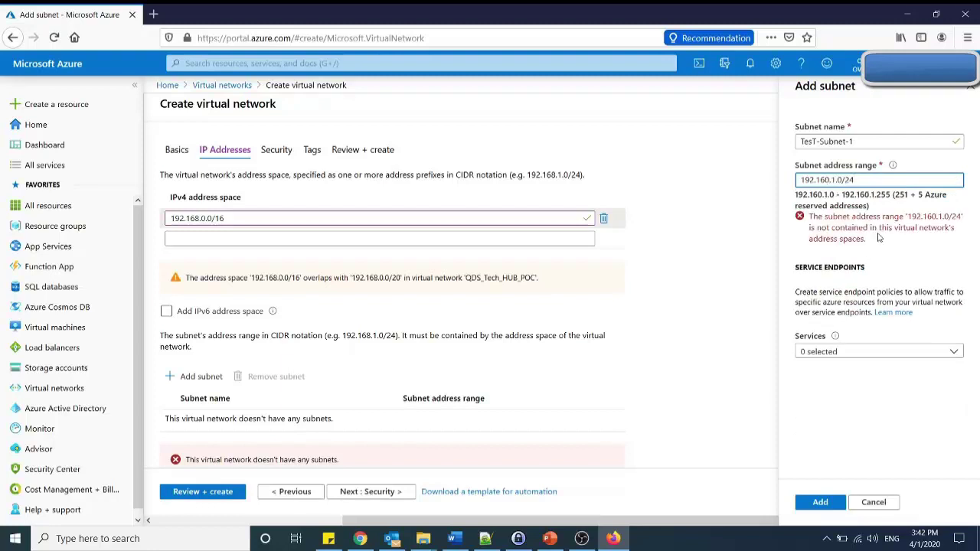
left_click_drag(813, 217, 953, 241)
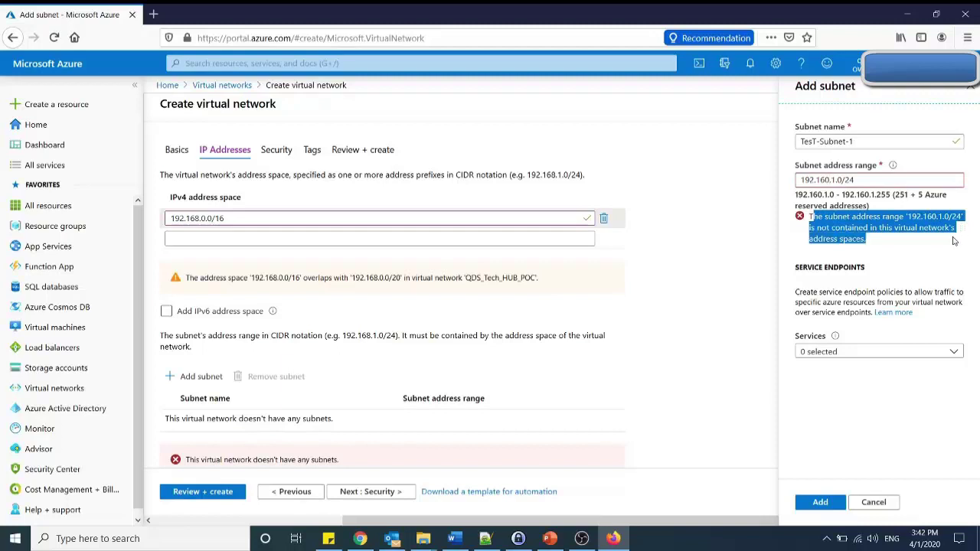
left_click(910, 241)
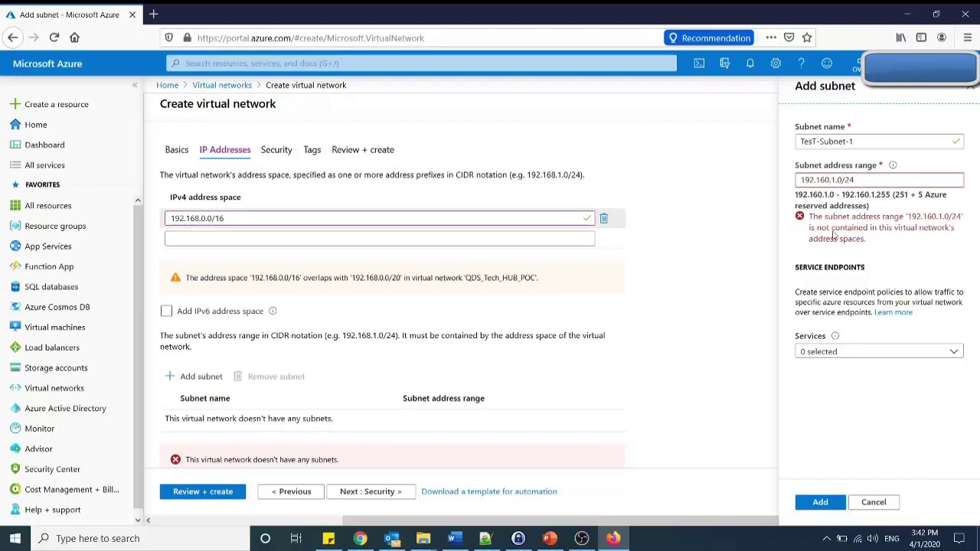
left_click_drag(867, 243, 845, 226)
left_click_drag(870, 179, 800, 180)
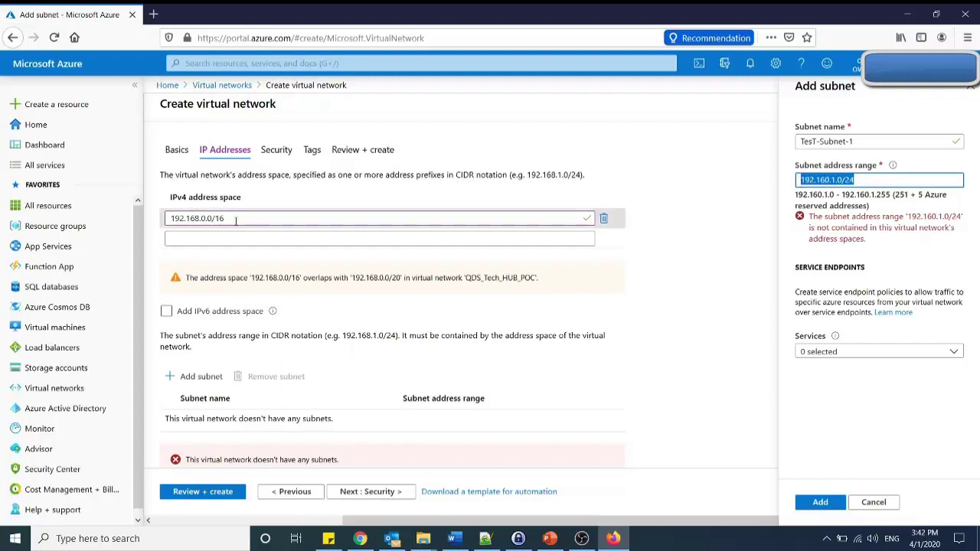
left_click_drag(230, 220, 168, 220)
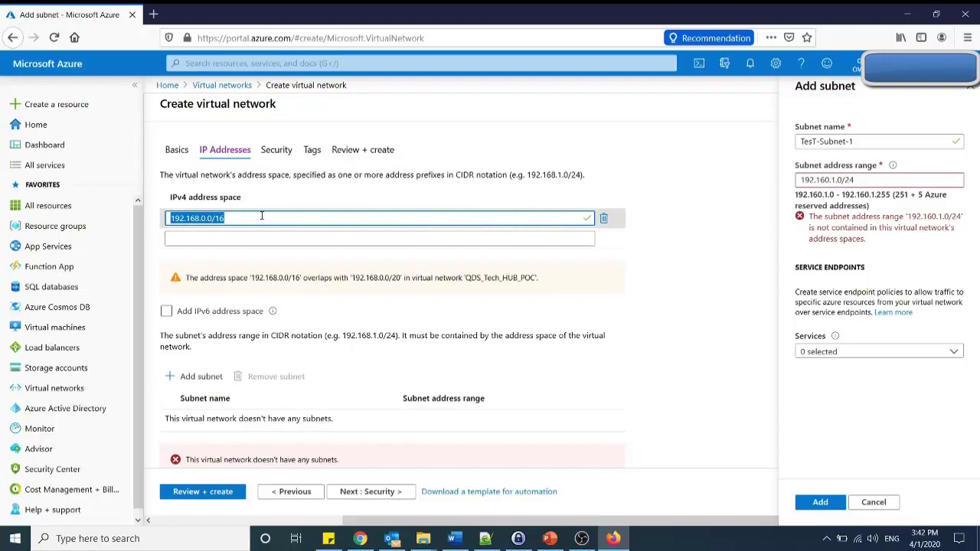
Set the subnet's address range to 192.168.1.0/24 and add the subnet to the virtual network
triple_click(866, 182)
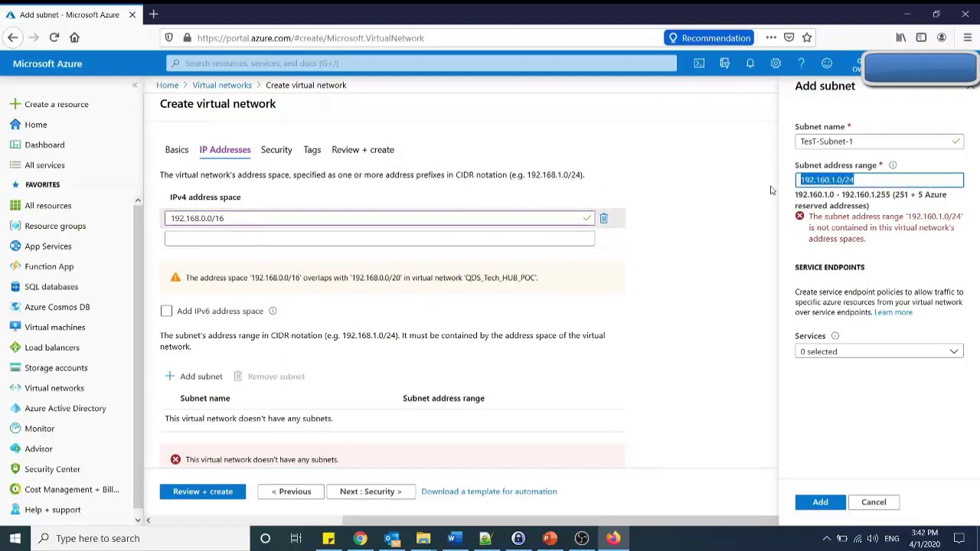
type("192")
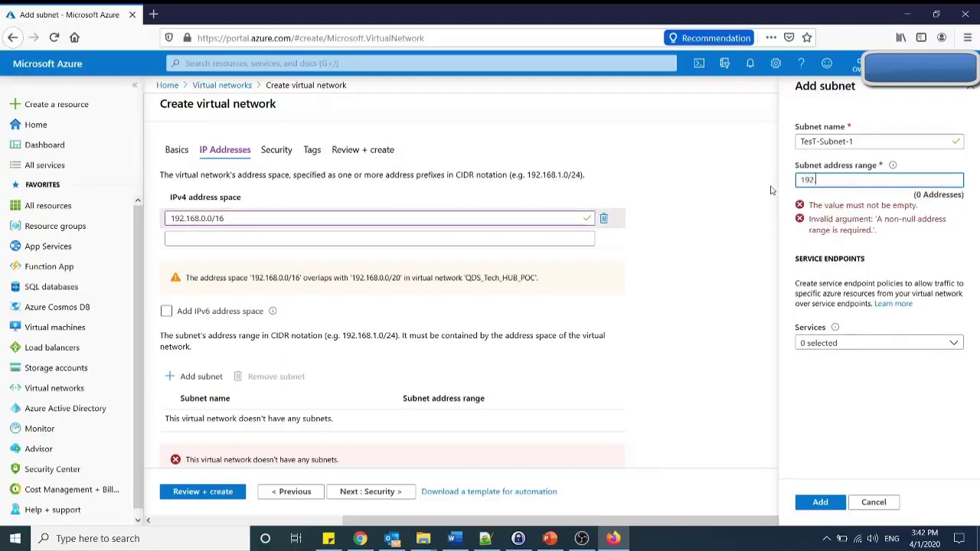
type(".168.1")
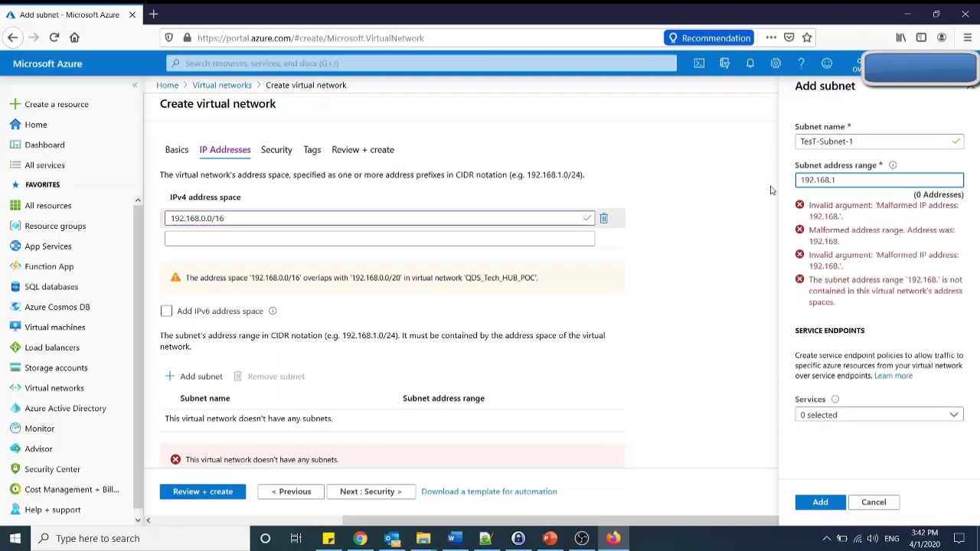
type(".0/24")
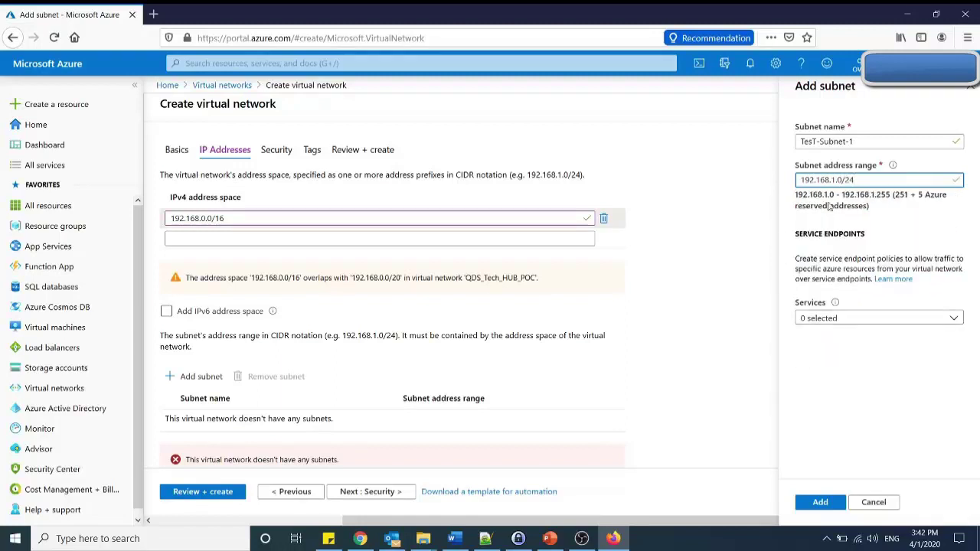
left_click(820, 503)
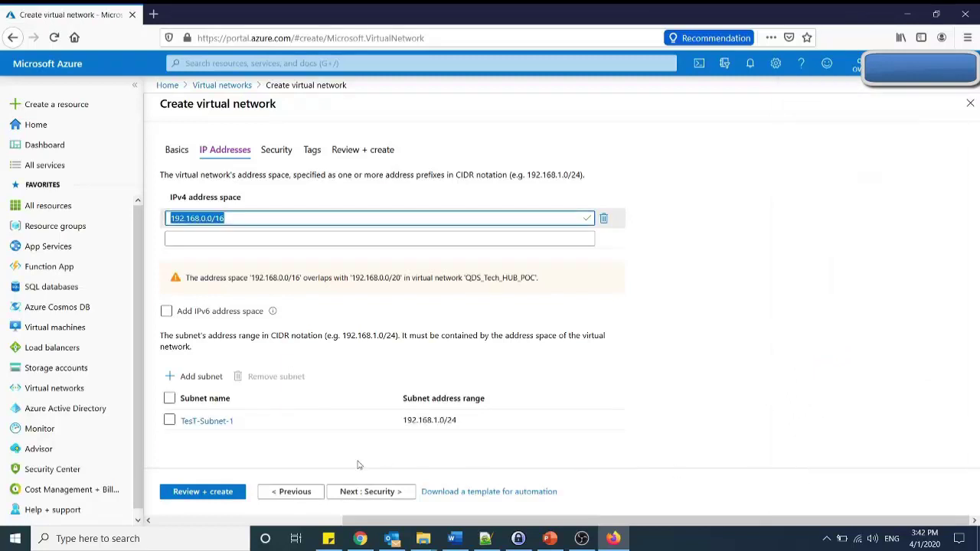
Review the virtual network's configuration, check the final validation, and create the network
left_click(205, 493)
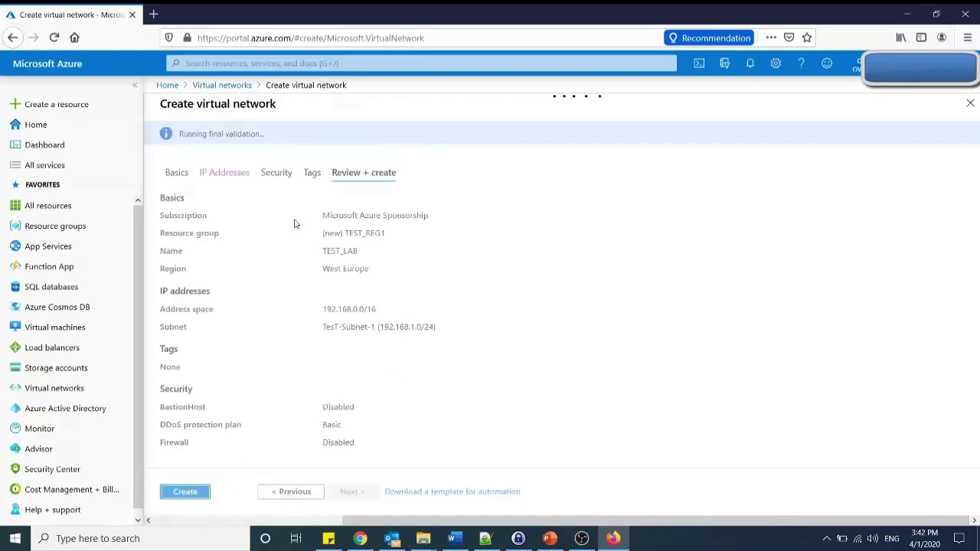
left_click_drag(180, 134, 248, 136)
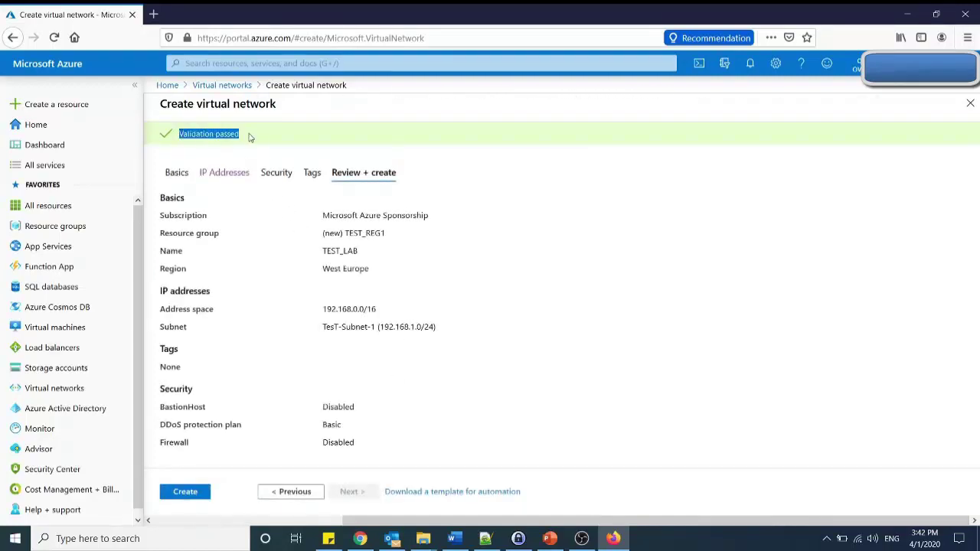
left_click(380, 130)
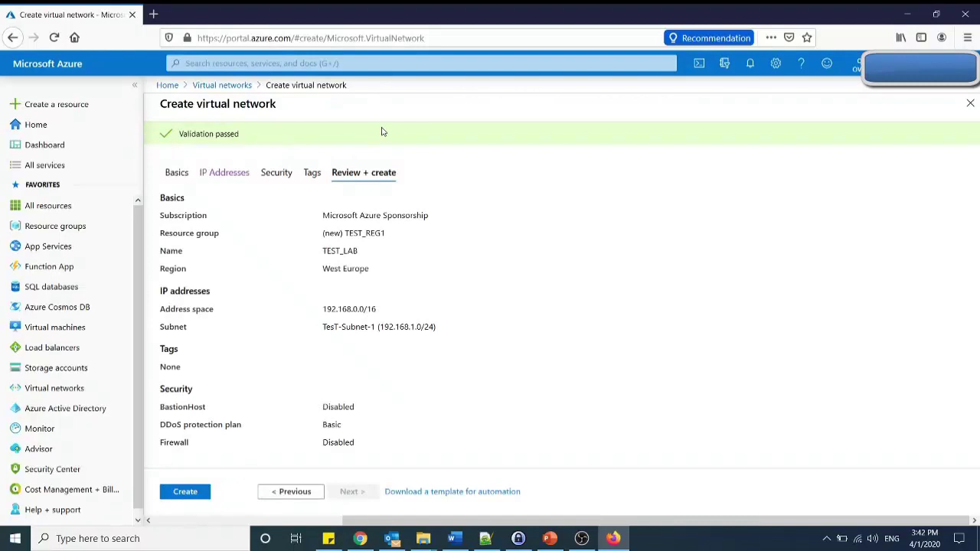
left_click(185, 492)
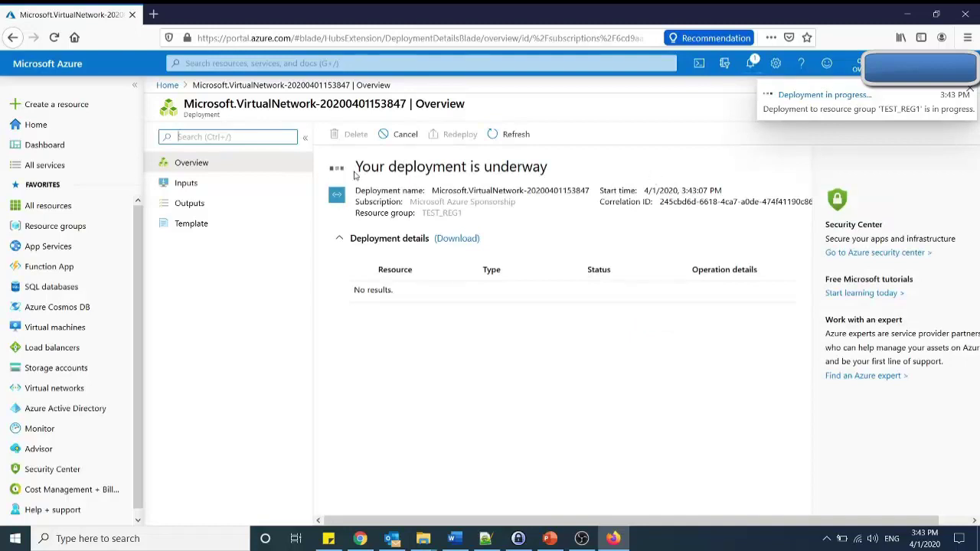
Follow the deployment status until it finishes and open the deployed TEST_LAB virtual network
left_click_drag(354, 172, 559, 175)
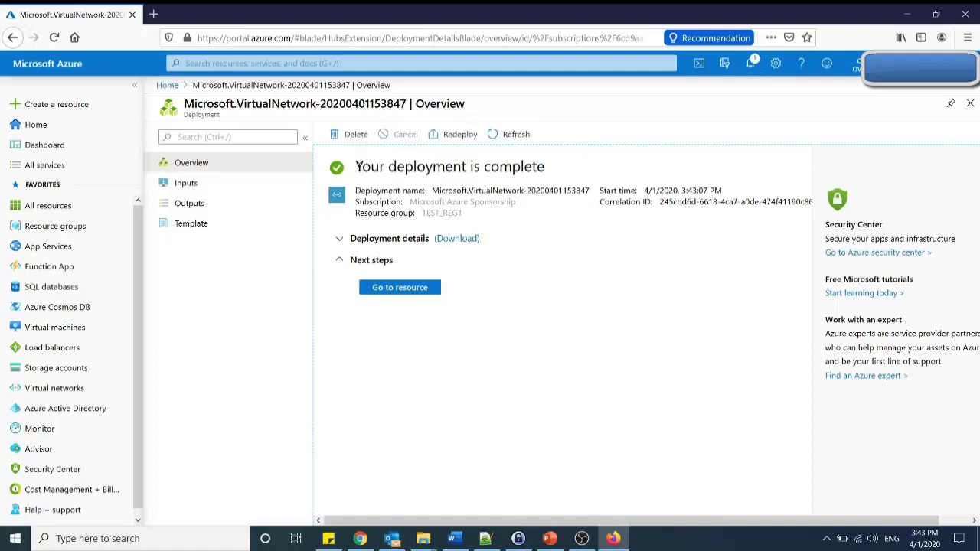
left_click_drag(355, 166, 543, 179)
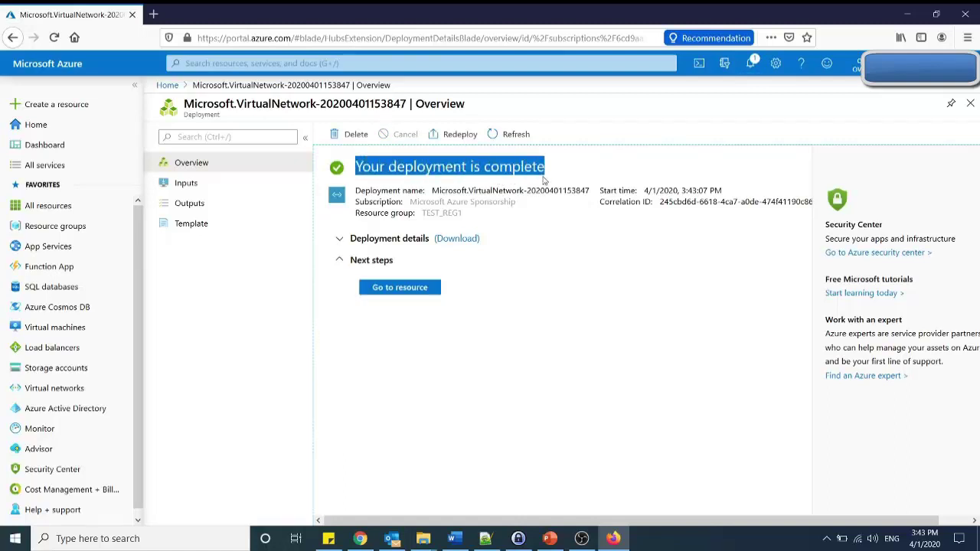
left_click(396, 290)
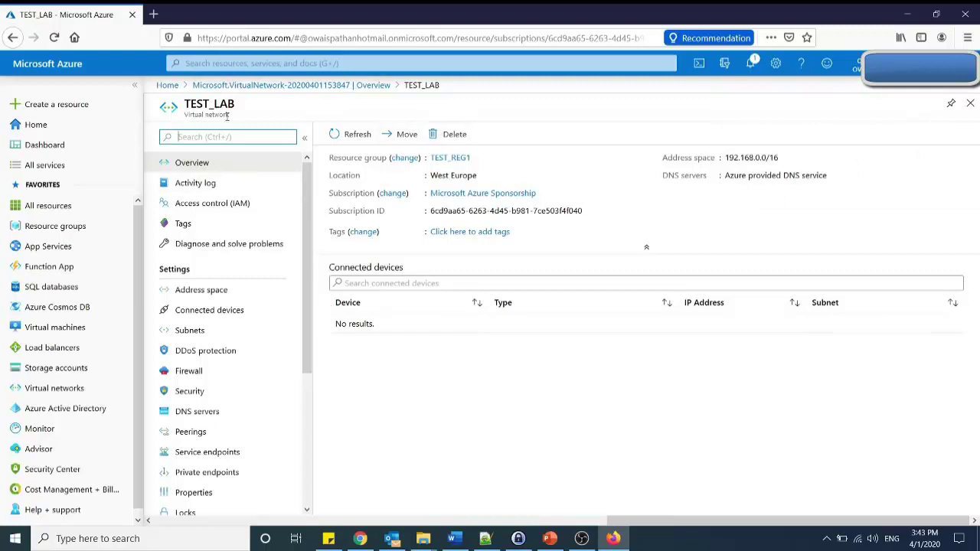
left_click_drag(235, 104, 182, 105)
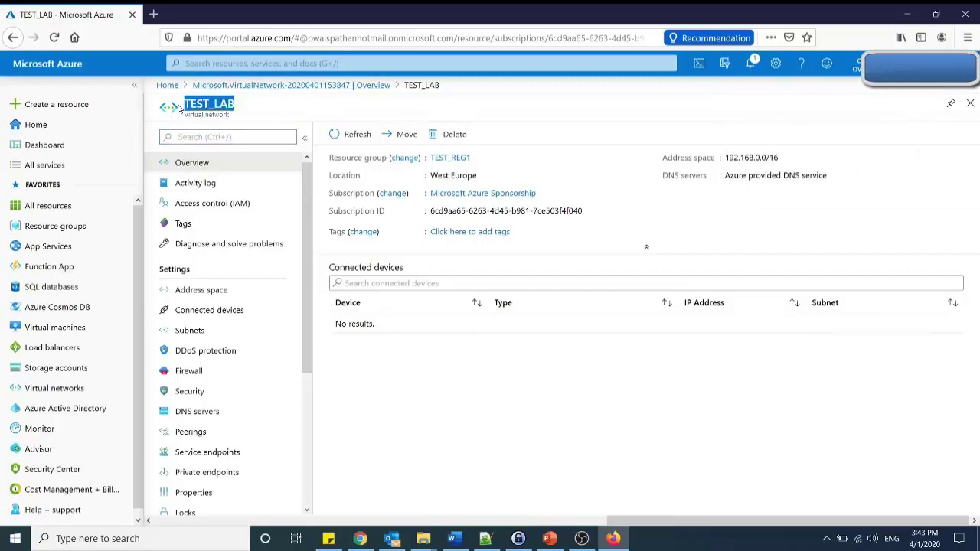
Examine the subnet list of the TEST_LAB virtual network, checking the name and address range of its subnet
left_click(212, 338)
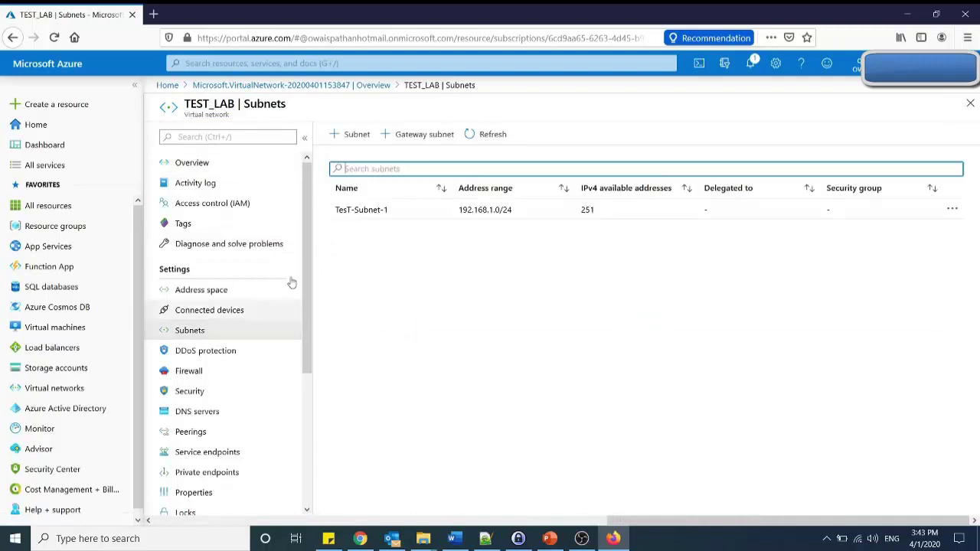
left_click_drag(334, 211, 395, 215)
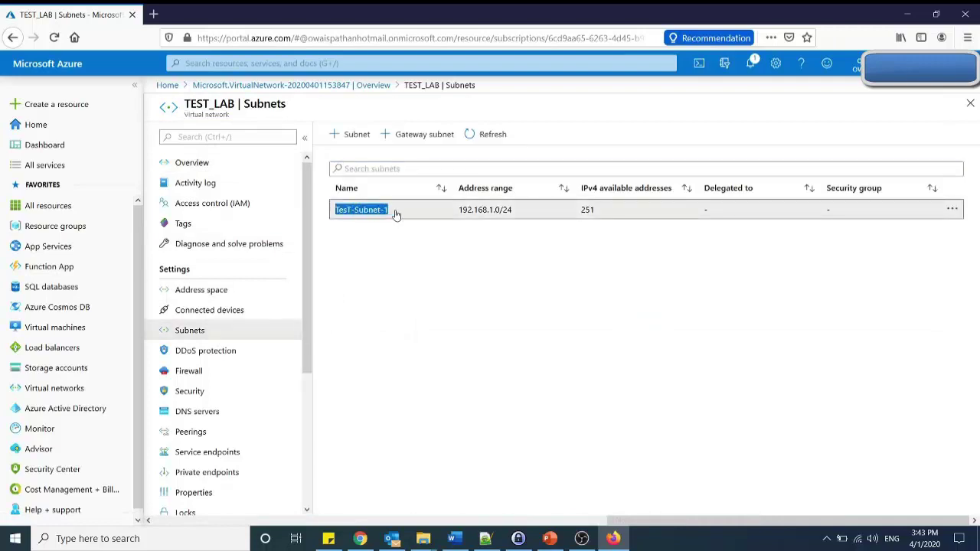
left_click(192, 351)
left_click(191, 332)
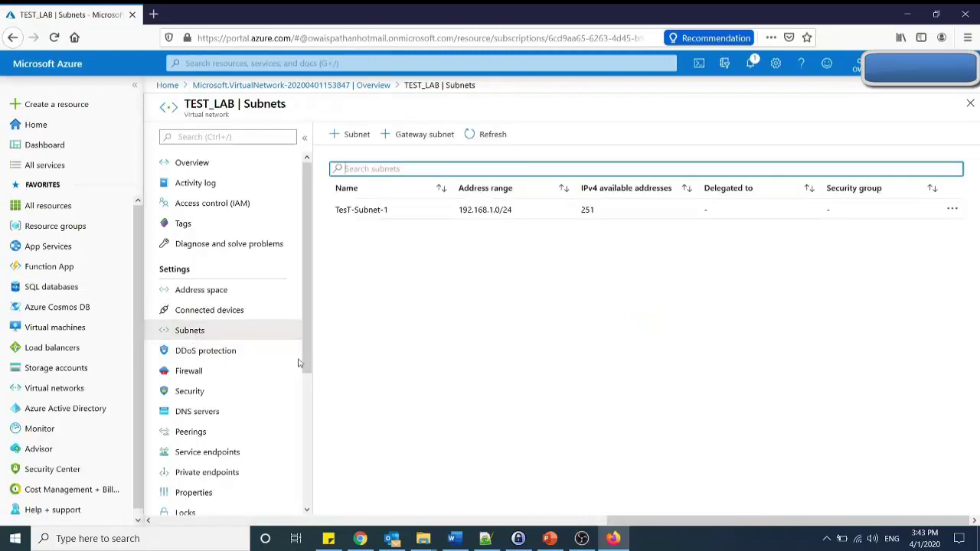
left_click_drag(307, 282, 304, 258)
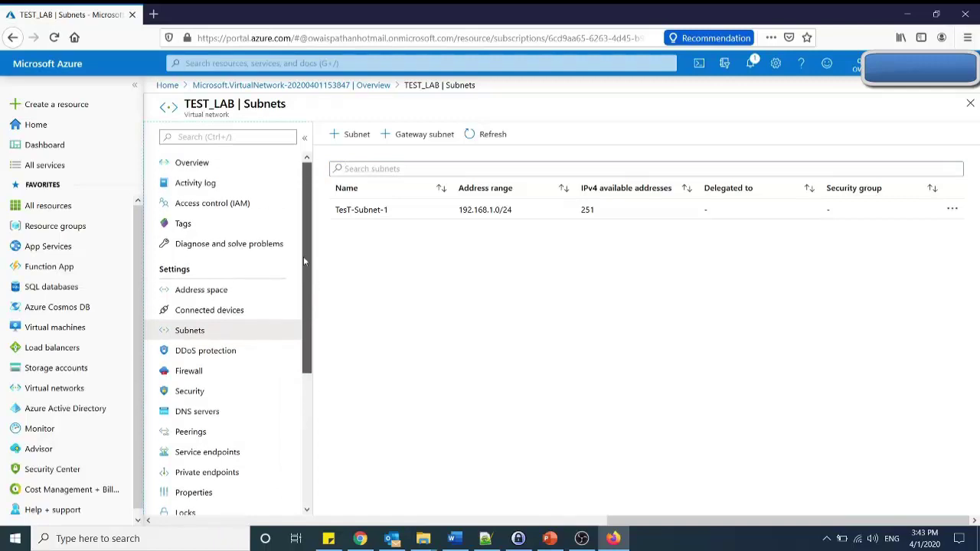
left_click_drag(330, 210, 397, 214)
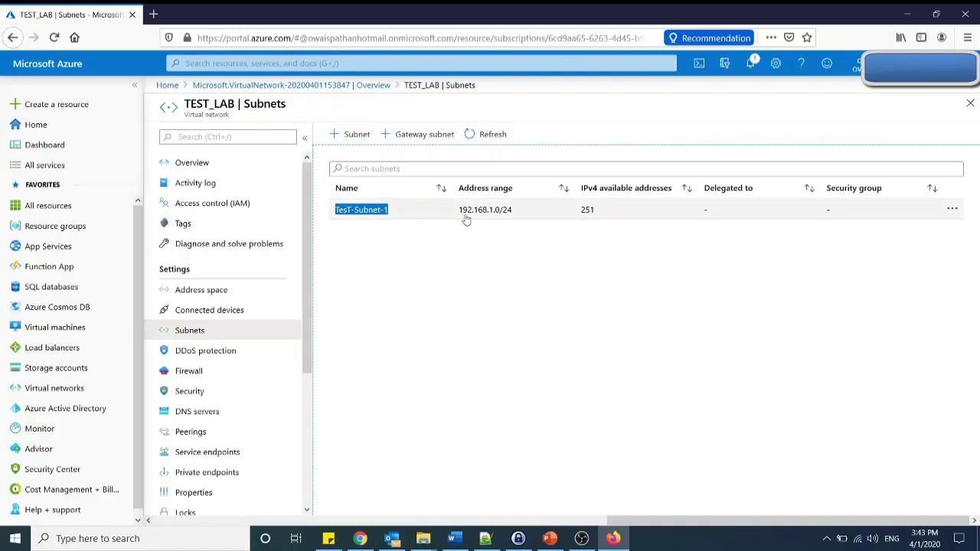
left_click(426, 250)
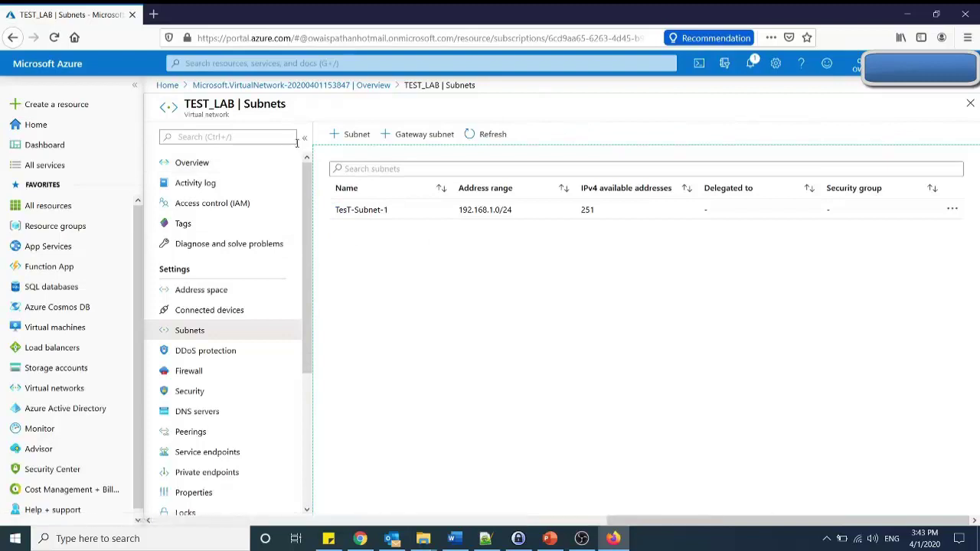
Return to the portal's list of virtual networks, open TEST_LAB, and delete it
left_click(166, 85)
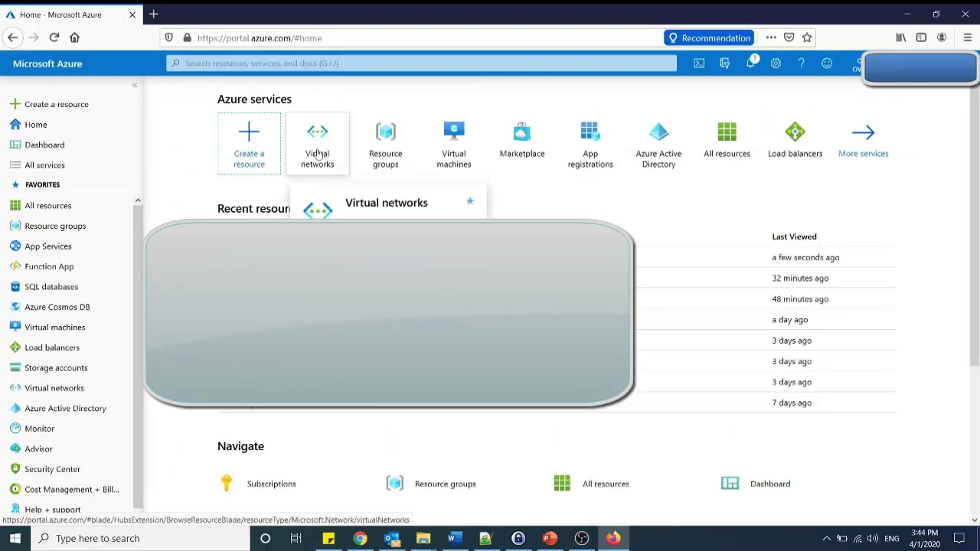
left_click(318, 154)
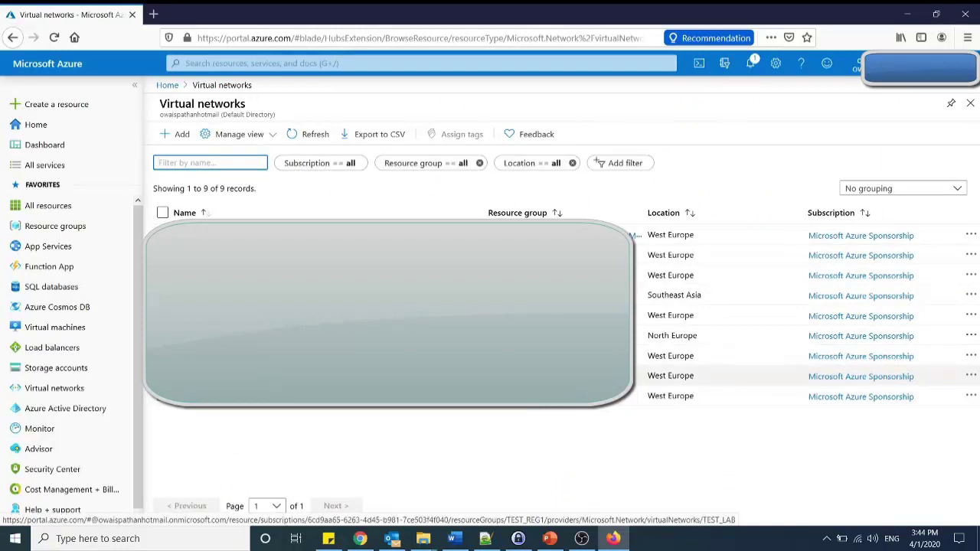
left_click(211, 376)
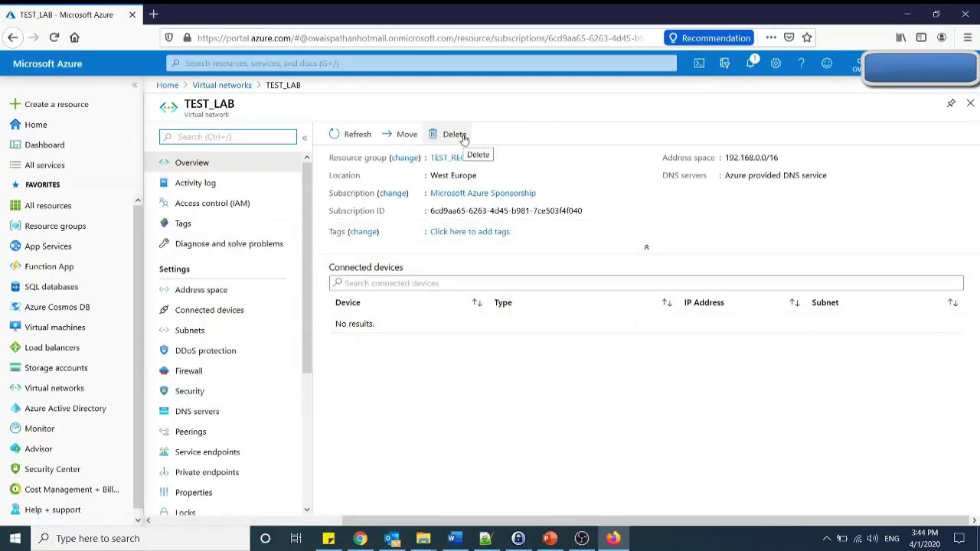
left_click(463, 137)
left_click(375, 214)
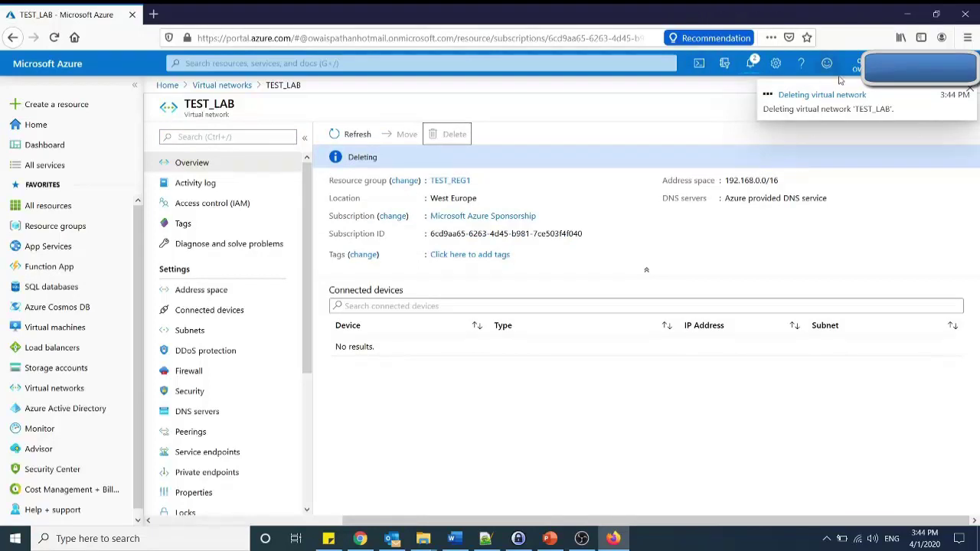
mouse_move(592, 543)
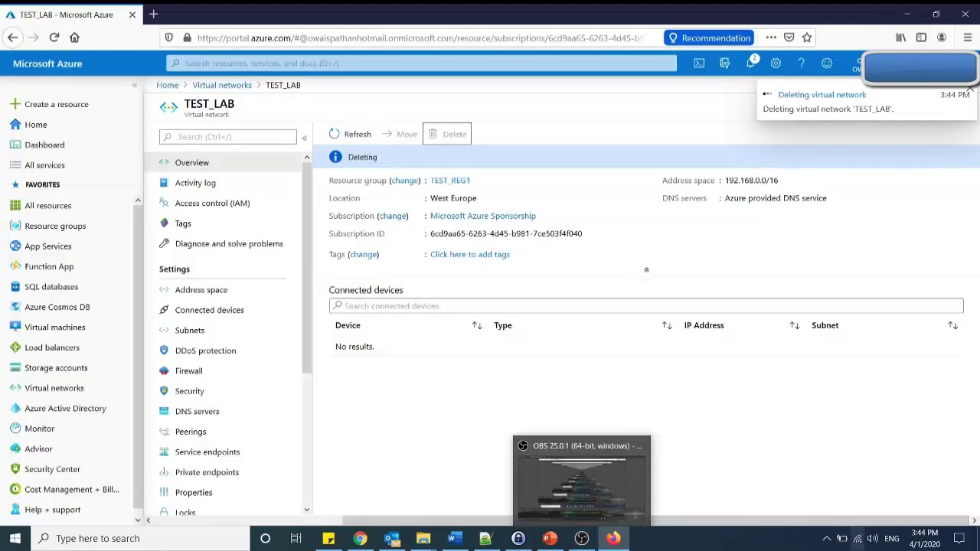
left_click(826, 538)
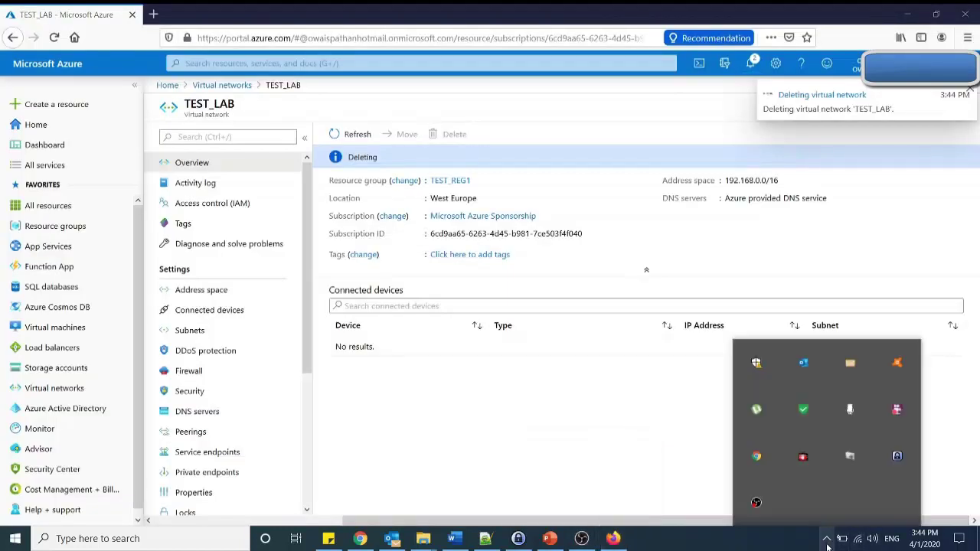
left_click(756, 504)
right_click(756, 504)
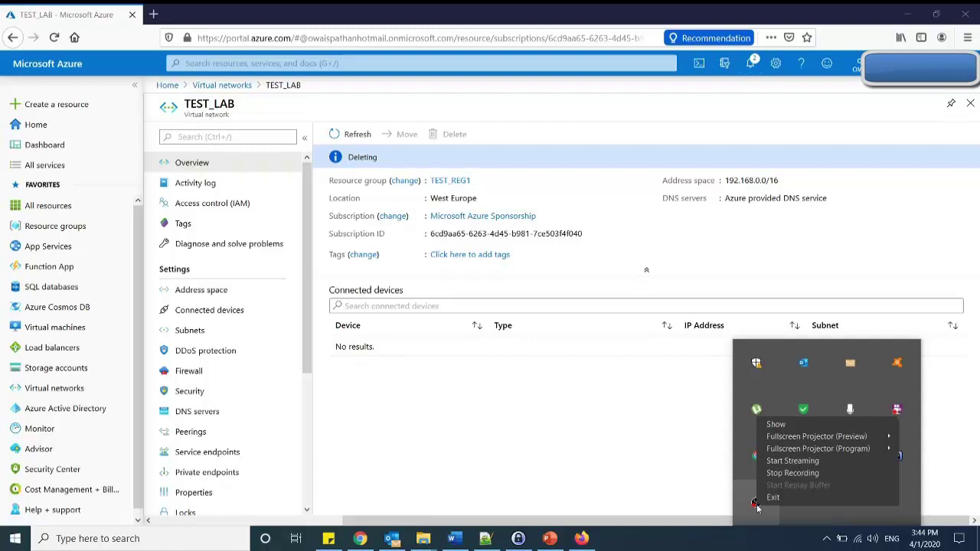
key("Escape")
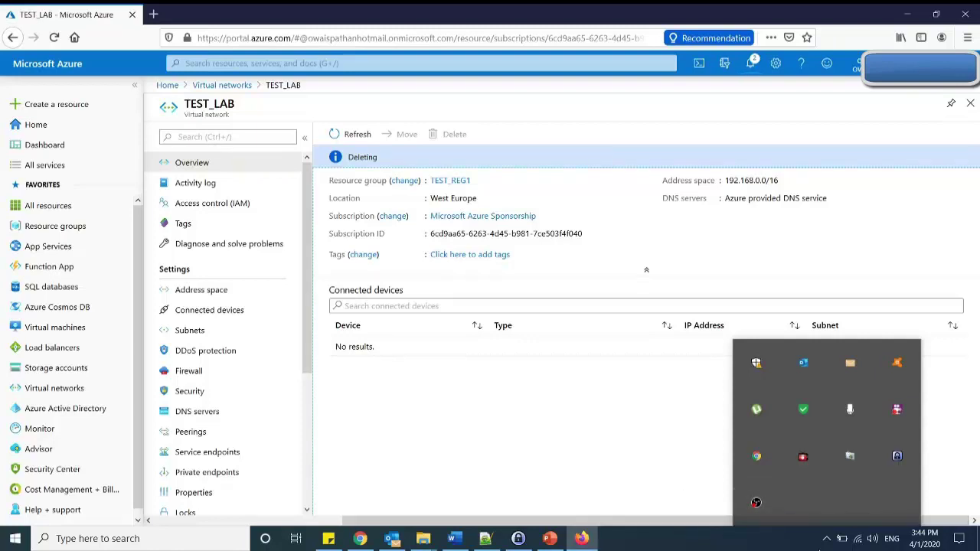